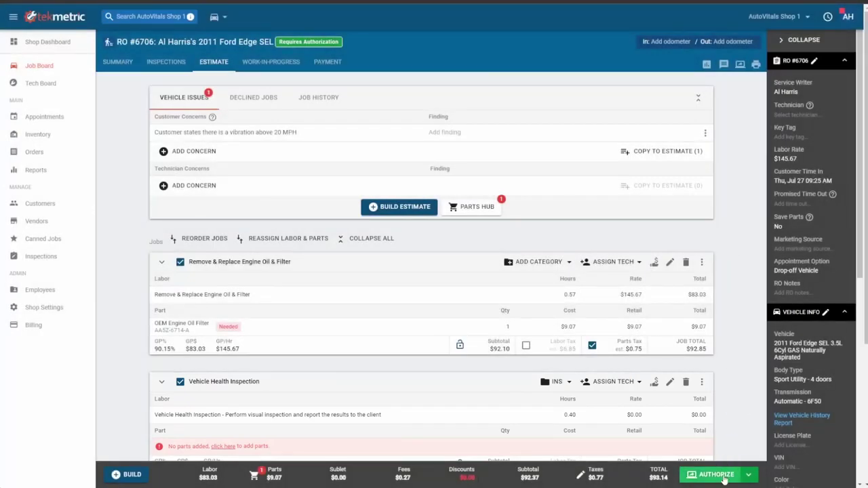
# - Approve both jobs on the RO #6706 estimate and complete the customer authorization
pyautogui.click(725, 479)
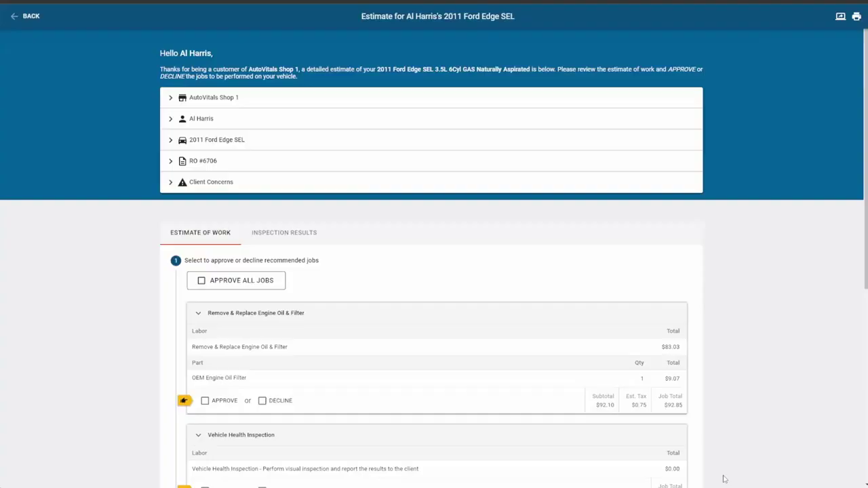
pyautogui.click(205, 281)
pyautogui.click(231, 458)
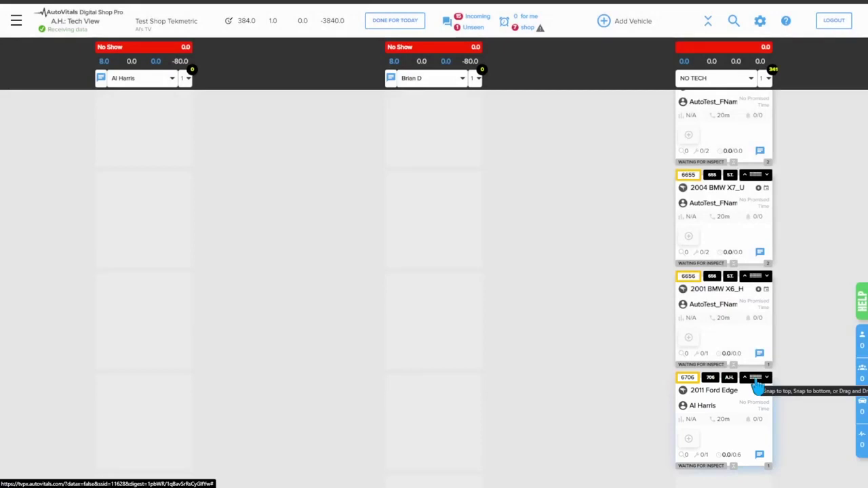
# - Move the 2011 Ford Edge card from NO TECH to the first technician's column and apply the assignment
pyautogui.moveTo(758, 384); pyautogui.dragTo(180, 184)
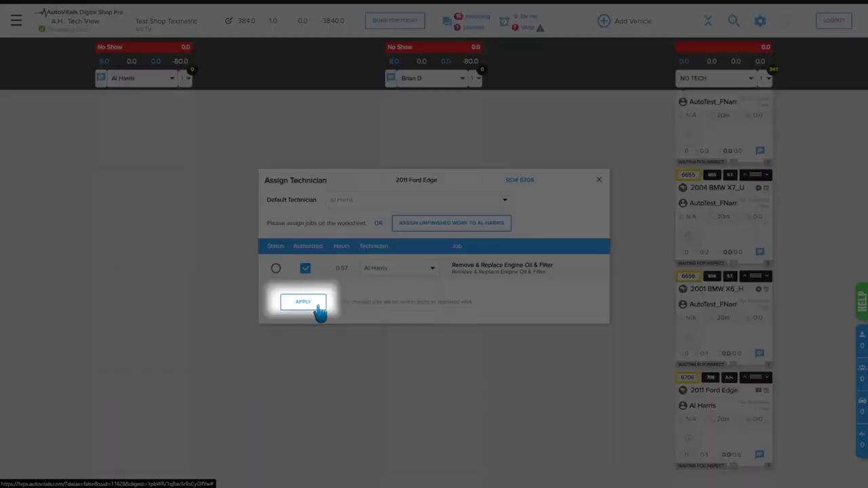
pyautogui.click(317, 306)
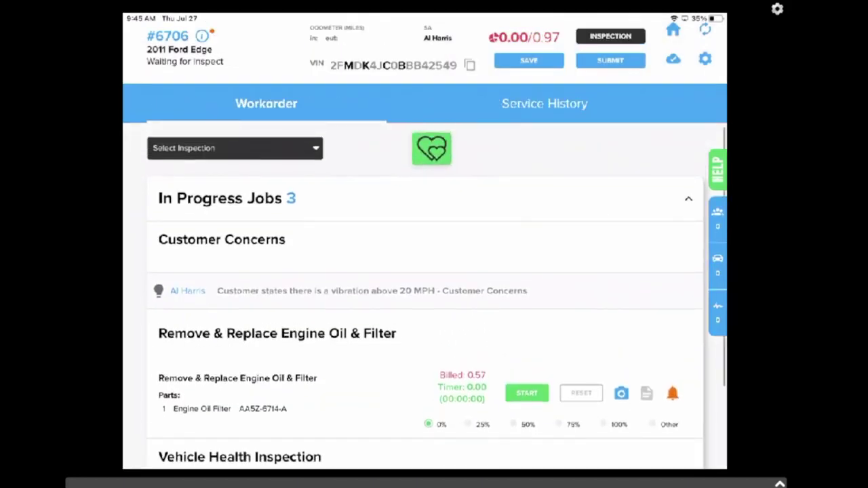
# - Mark the Vehicle Health Inspection 100% complete with customer note 'Vehicle is Due for a state inspection'
pyautogui.scroll(-3, 424, 292)
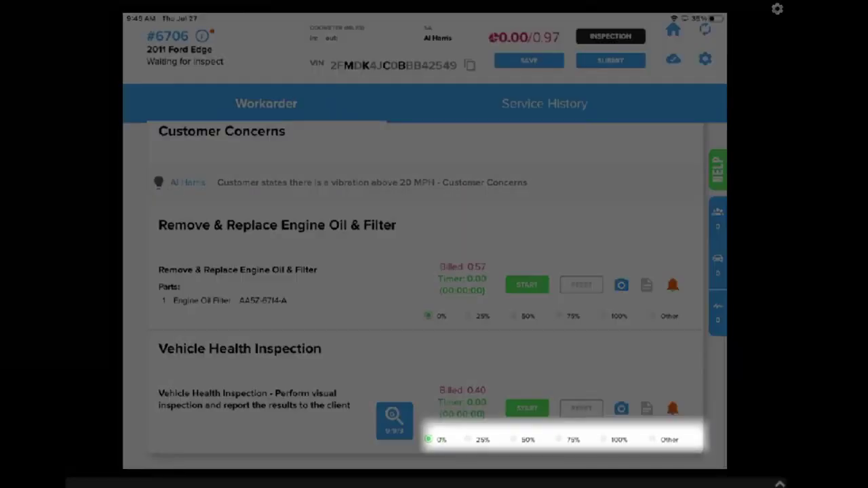
pyautogui.click(603, 440)
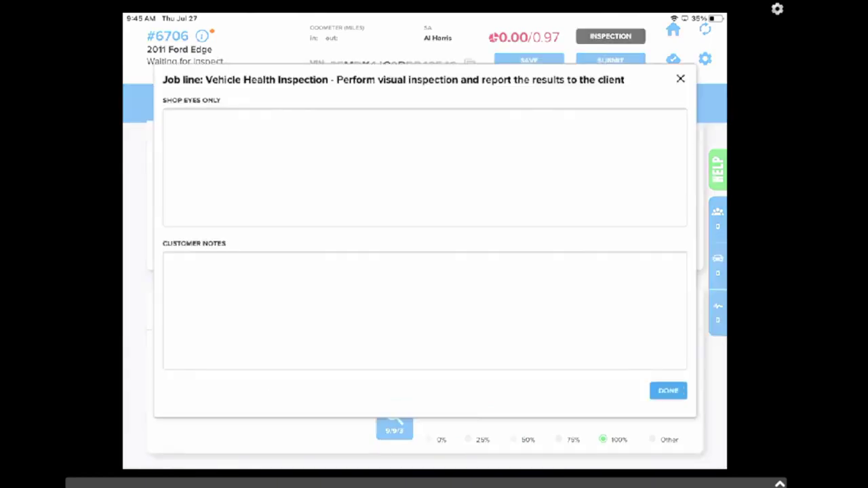
pyautogui.click(339, 292)
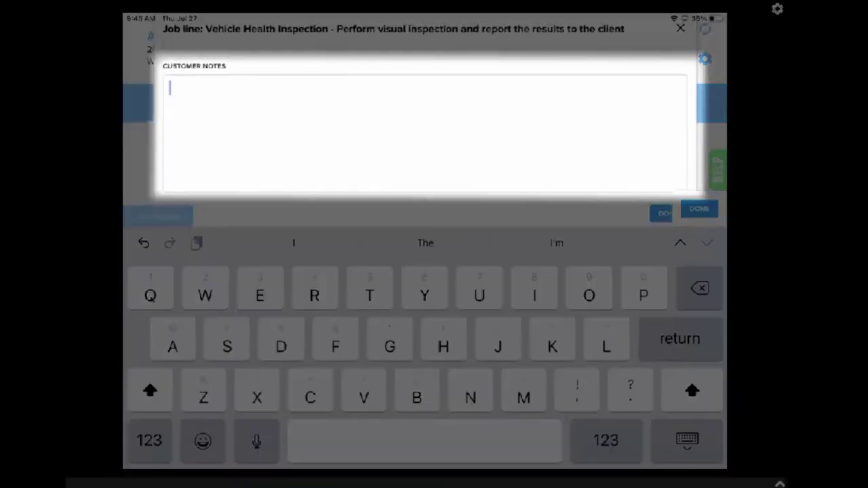
pyautogui.write('Vehicle is ')
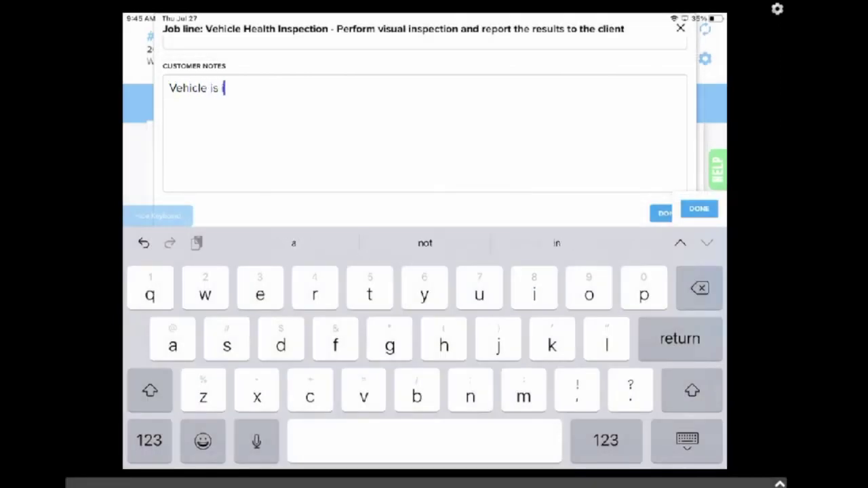
pyautogui.write('Due for a state inspection')
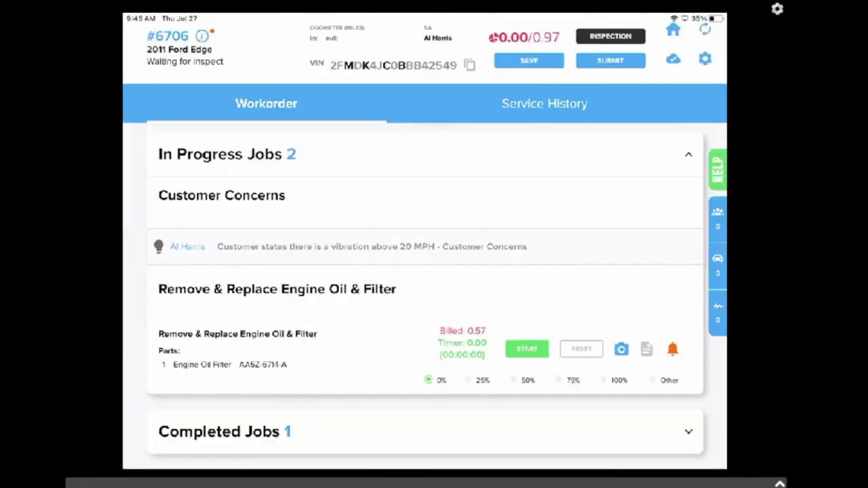
pyautogui.scroll(-3, 435, 291)
pyautogui.click(202, 30)
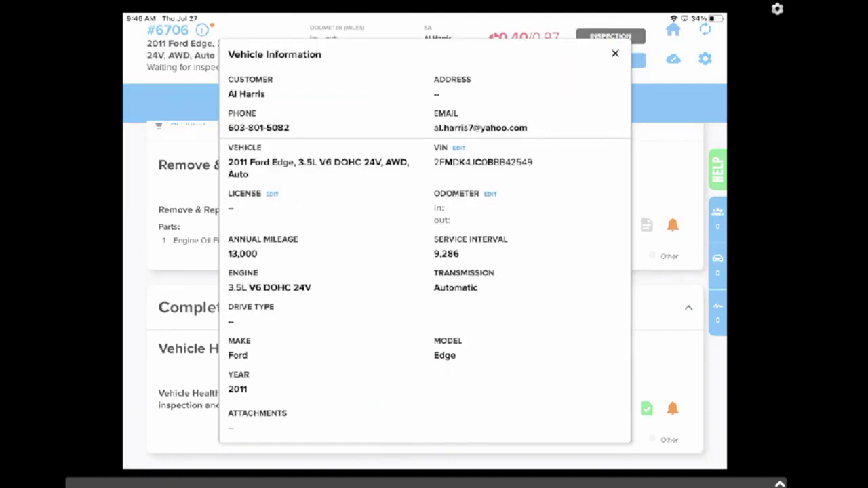
# - Record odometer readings of 155678 in and 155870 out
pyautogui.click(490, 194)
pyautogui.click(425, 212)
pyautogui.write('155678')
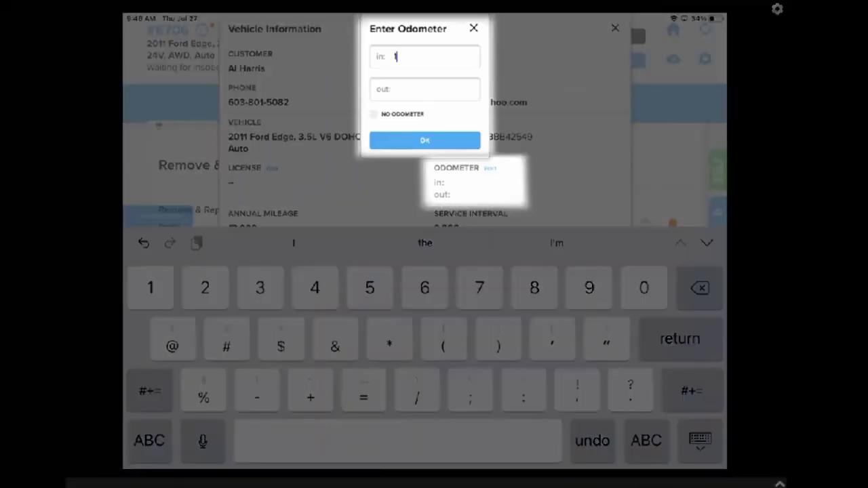
pyautogui.click(425, 89)
pyautogui.write('155870')
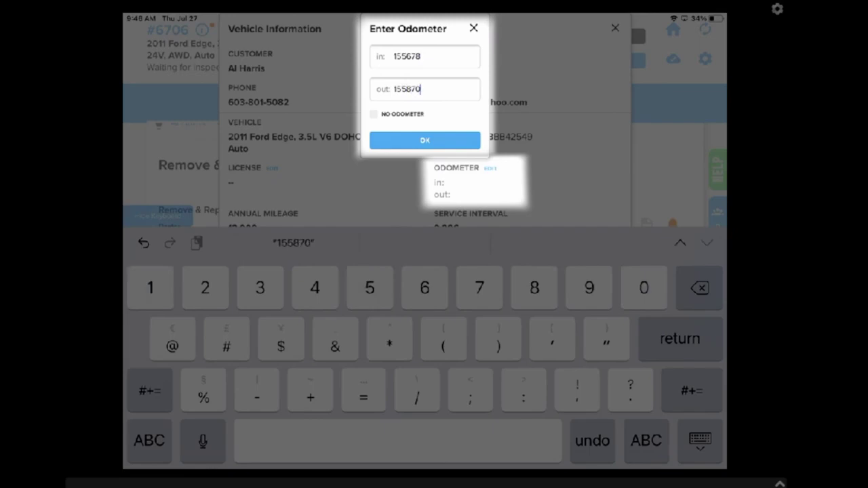
pyautogui.press('Return')
pyautogui.click(273, 194)
pyautogui.click(425, 227)
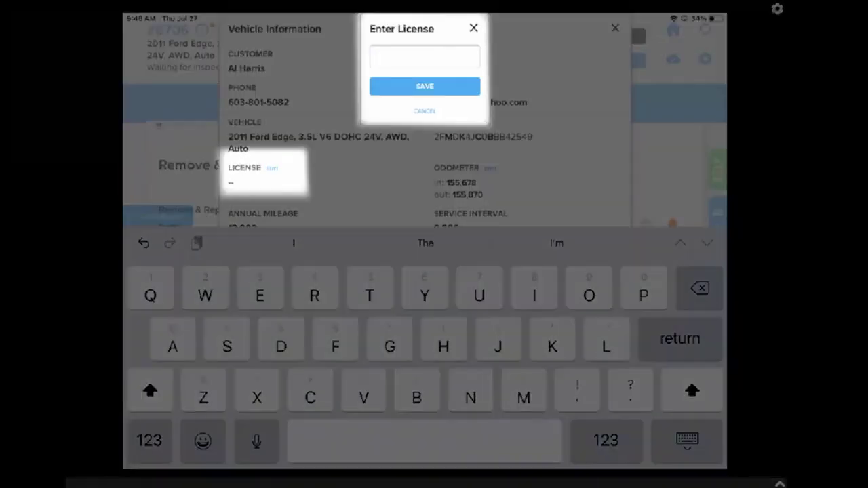
pyautogui.write('NAAH')
pyautogui.press('Return')
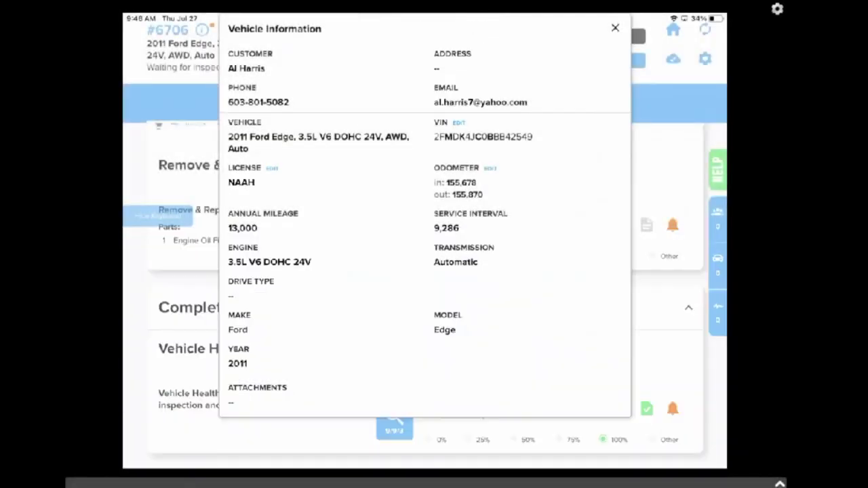
# - Attach a vehicle photo to the Vehicle Health Inspection
pyautogui.click(616, 27)
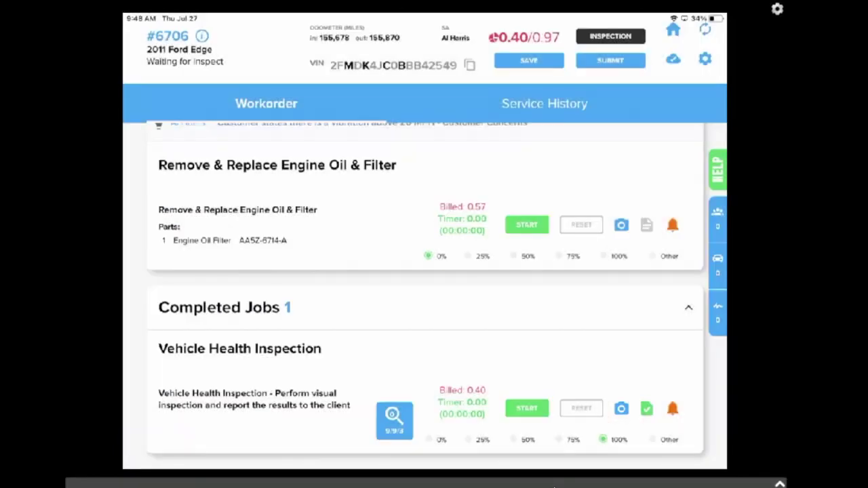
pyautogui.click(622, 408)
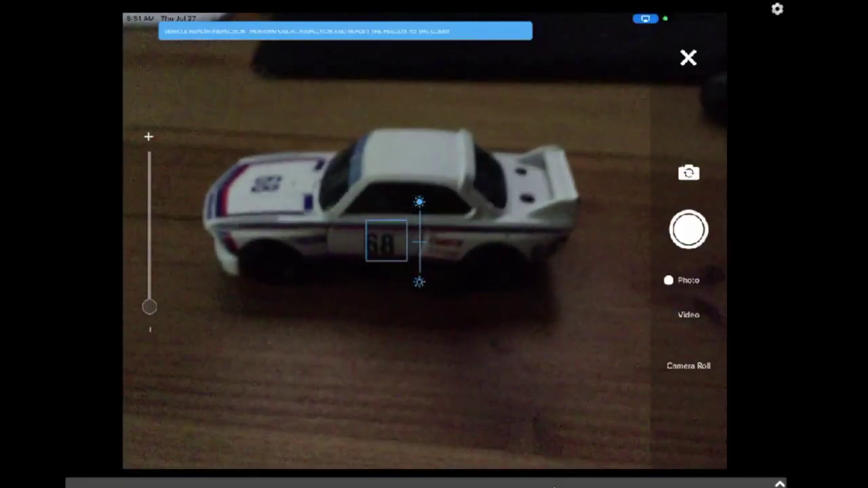
pyautogui.click(688, 229)
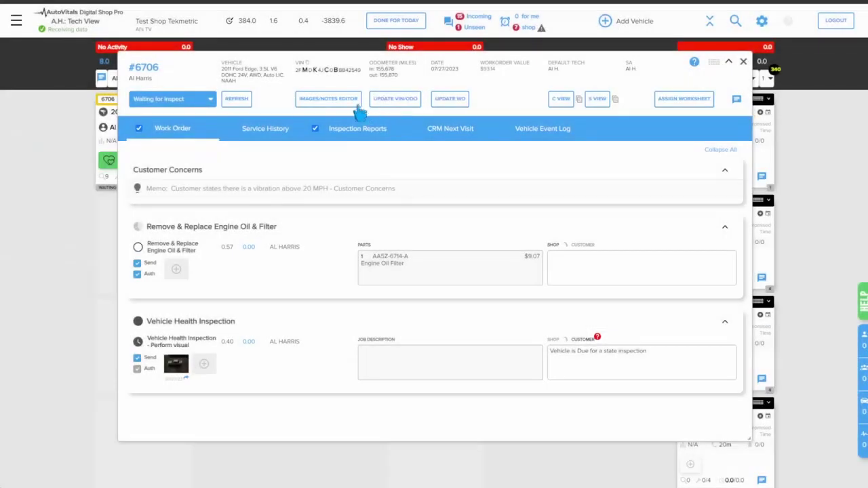
# - Mark the inspection's state-inspection customer note as Approved in the Images/Notes editor
pyautogui.click(335, 108)
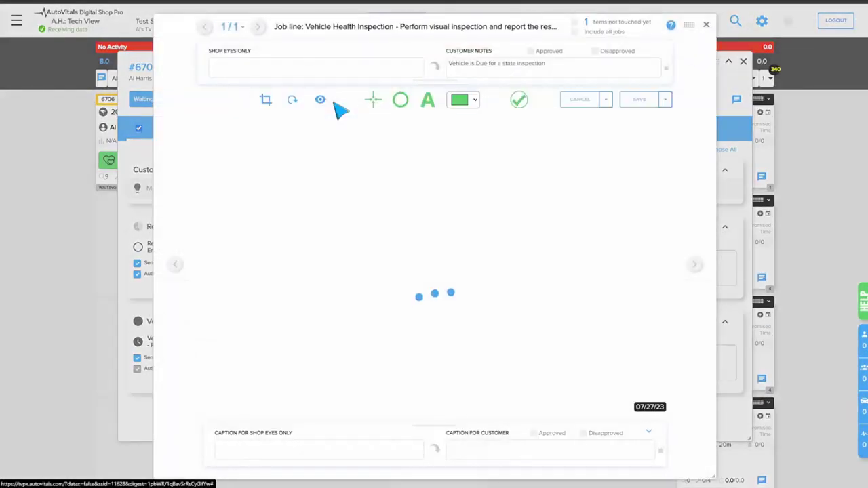
pyautogui.click(531, 51)
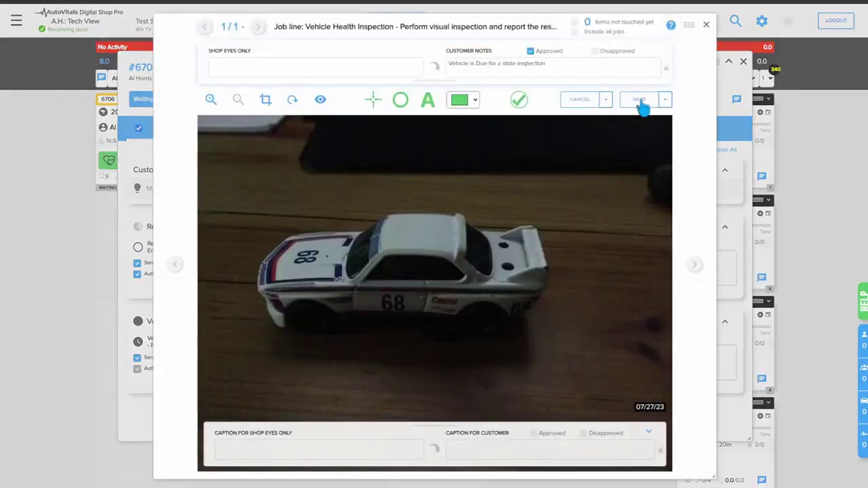
pyautogui.click(706, 25)
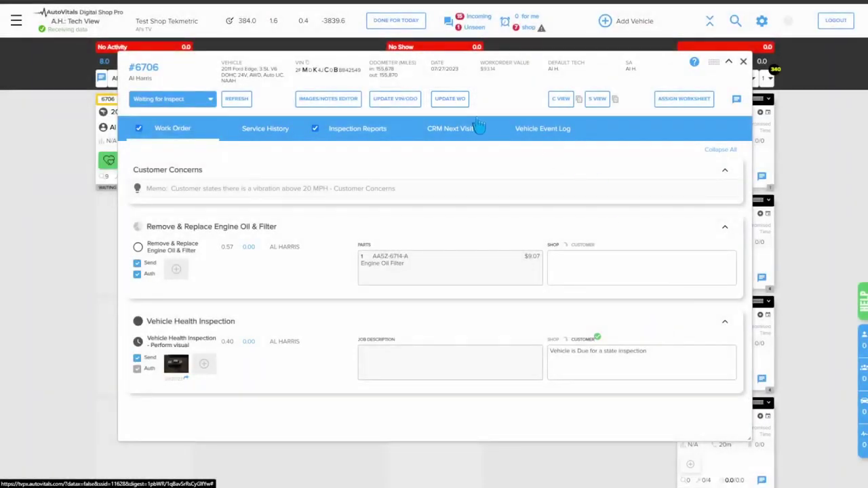
# - Push the inspection results to Tekmetric with UPDATE WO and acknowledge the confirmation
pyautogui.click(461, 104)
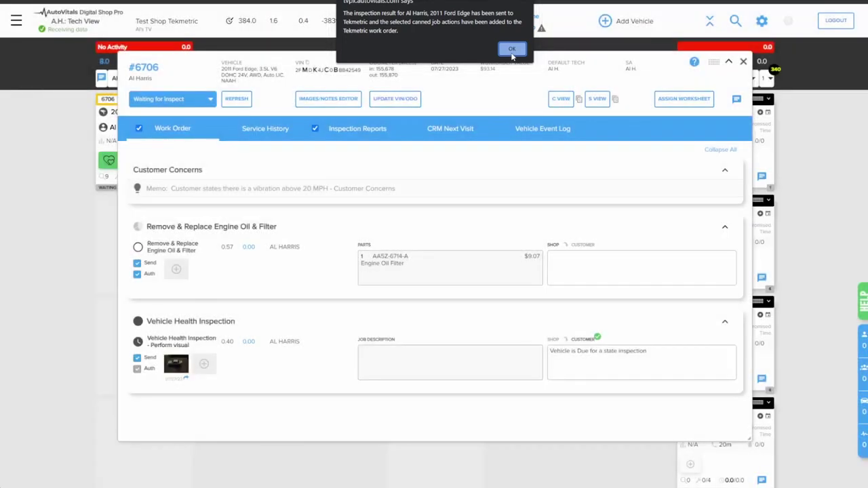
pyautogui.click(512, 50)
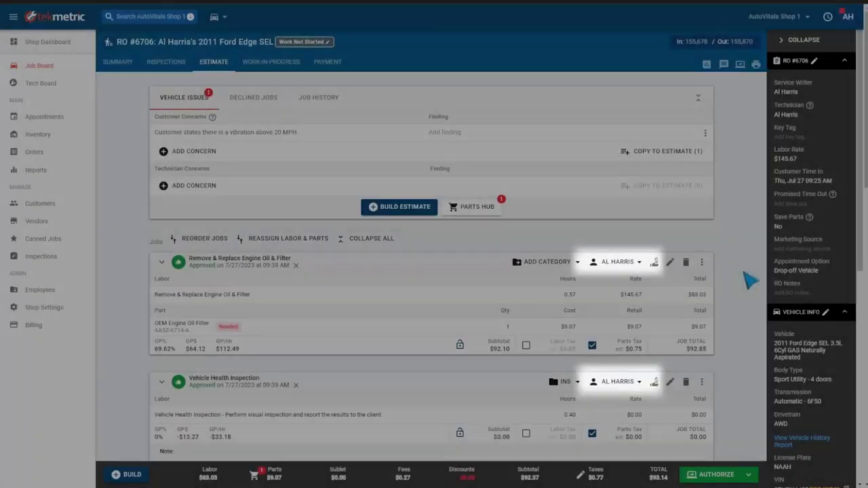
# - Scroll RO #6706 to check the synced data and new Air Filter and Cabin Air Filter jobs
pyautogui.scroll(-3, 776, 263)
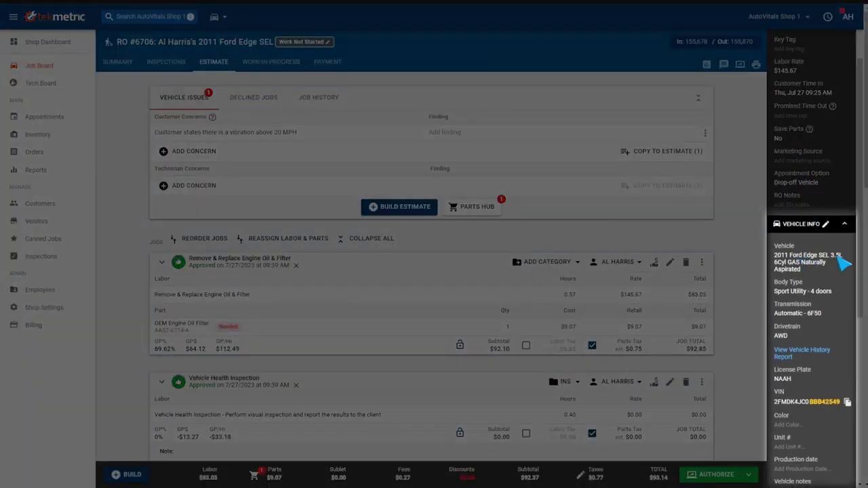
pyautogui.scroll(-4, 743, 253)
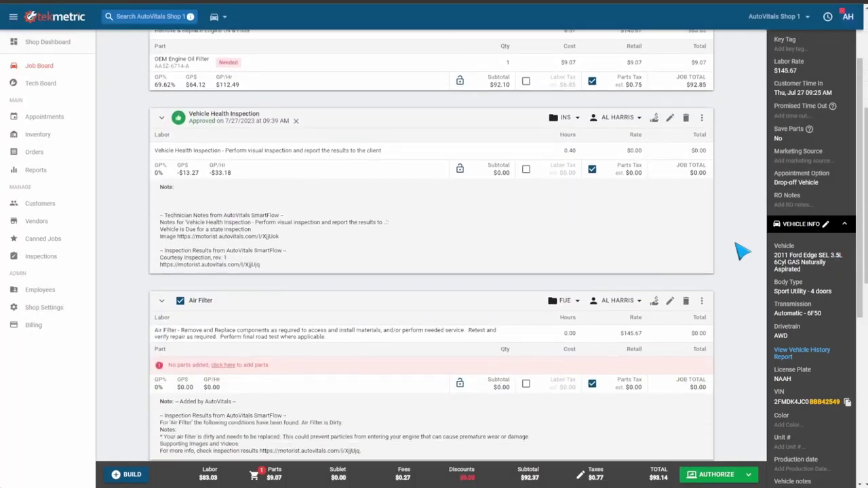
pyautogui.scroll(-3, 743, 253)
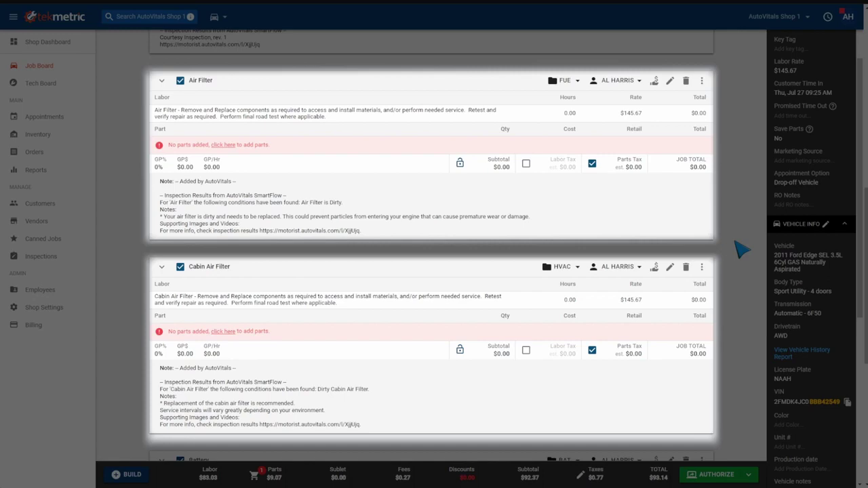
pyautogui.scroll(4, 742, 249)
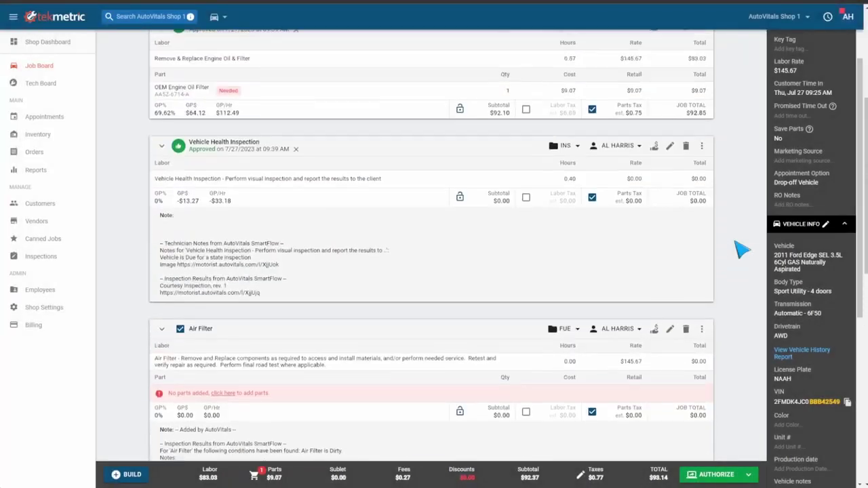
pyautogui.scroll(3, 742, 250)
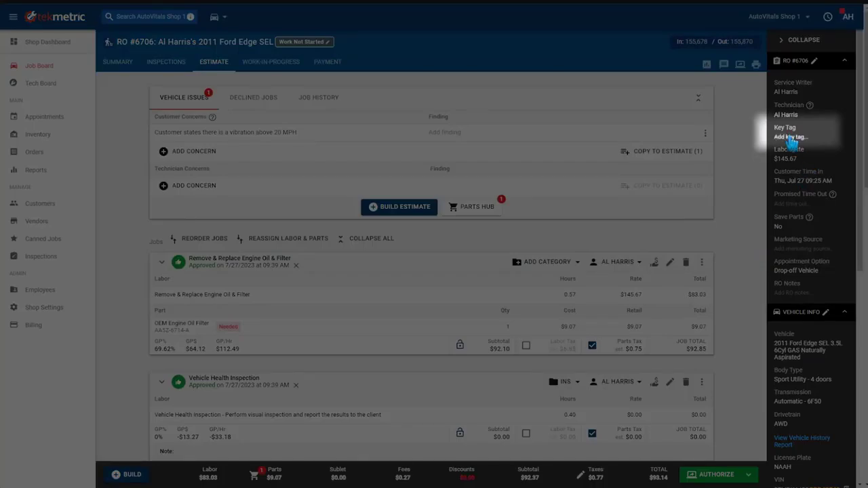
# - Enter key tag 1234 in the RO #6706 details and save
pyautogui.click(791, 139)
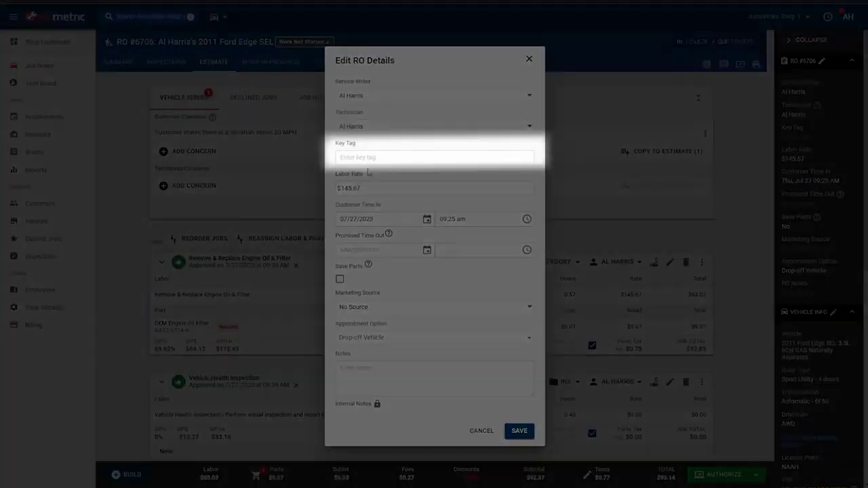
pyautogui.click(370, 160)
pyautogui.write('1234')
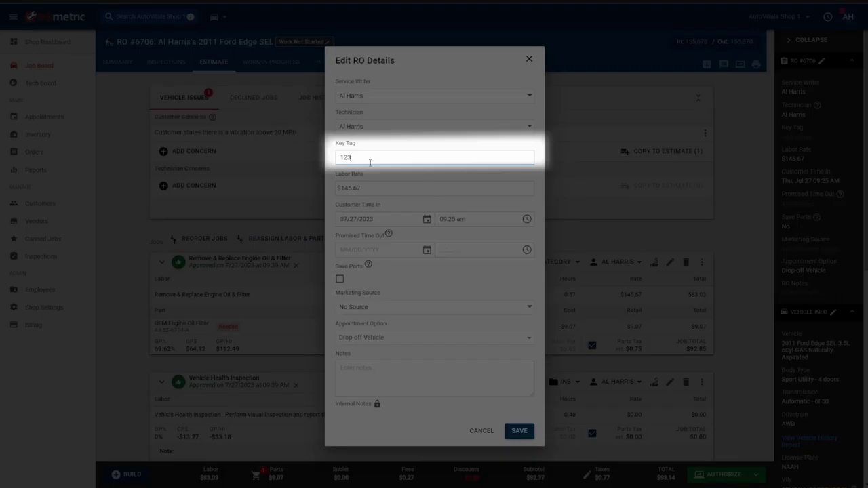
pyautogui.click(519, 431)
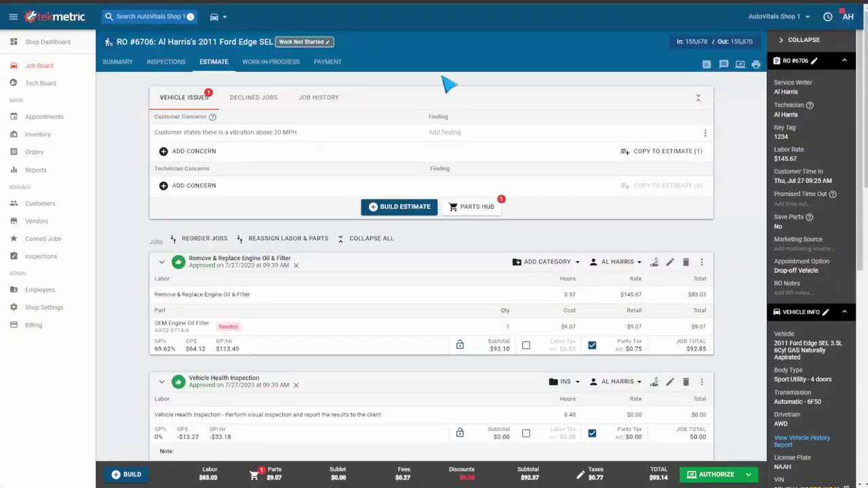